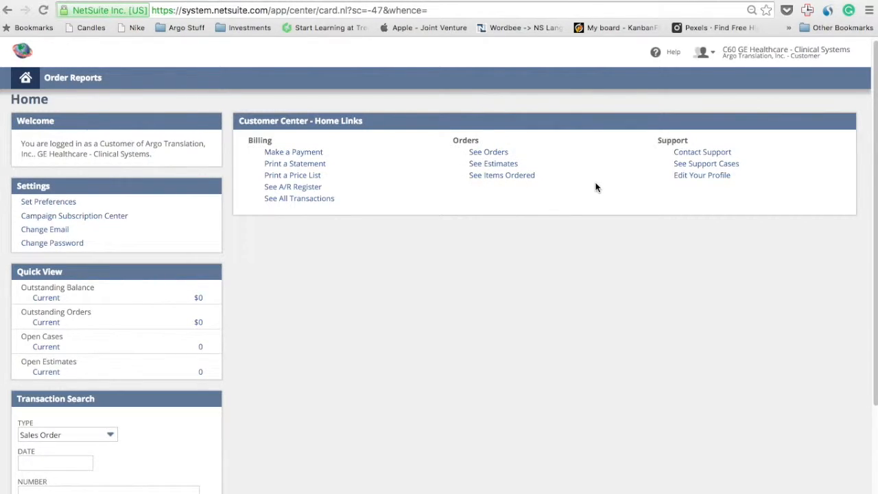
Open the customer's sales orders list and open the client report for the order in row 36.
left_click(499, 155)
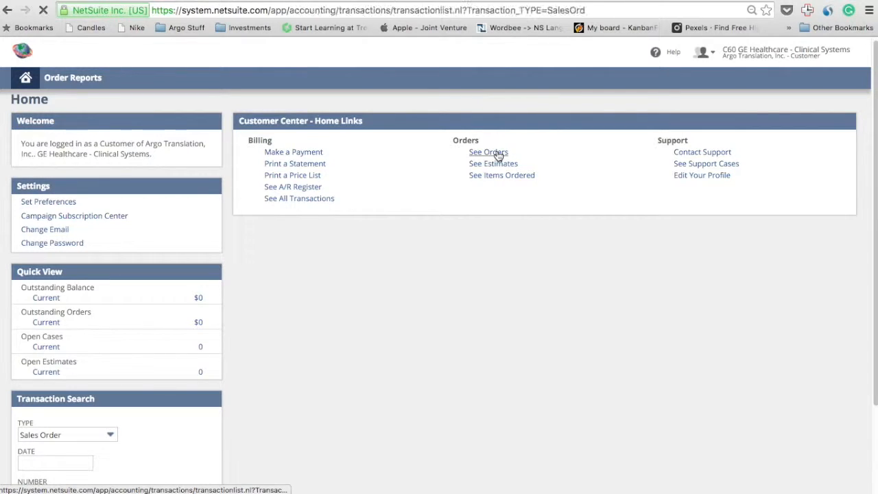
scroll(454, 237, "down", 6)
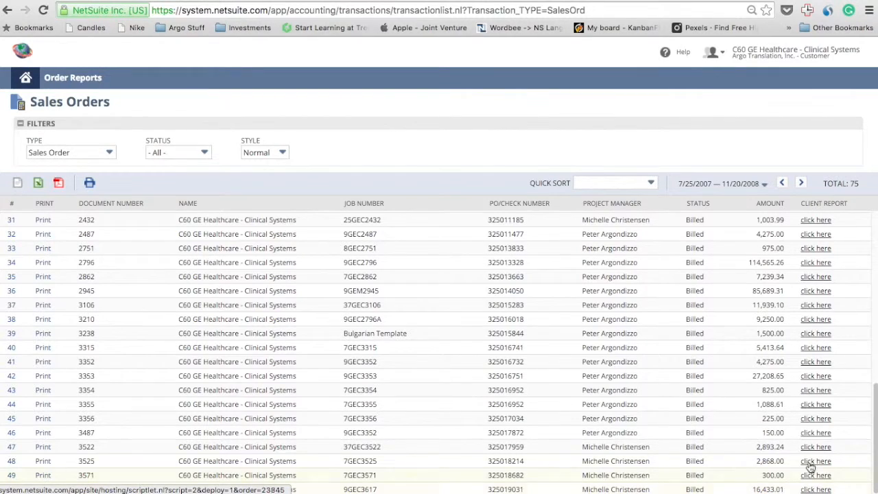
left_click(816, 292)
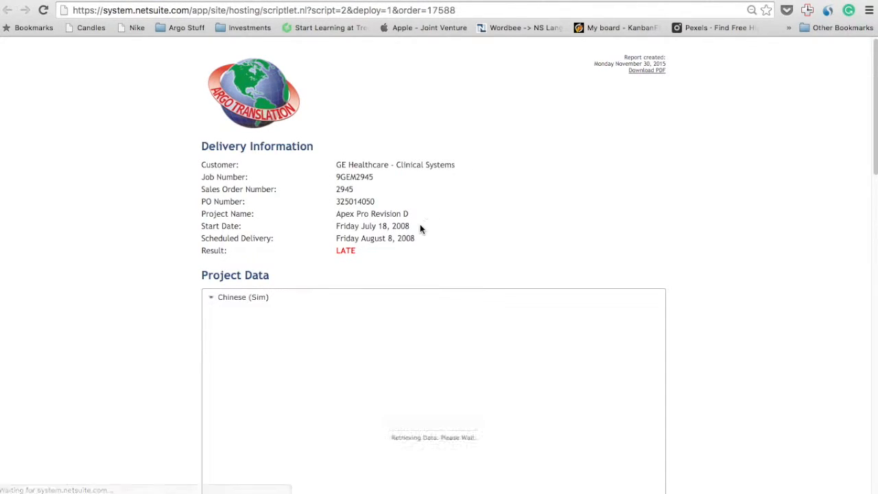
Rotate the Chinese (Sim) cost pie chart so the Net Cost slice faces left, and examine the slices' details.
scroll(418, 226, "down", 3)
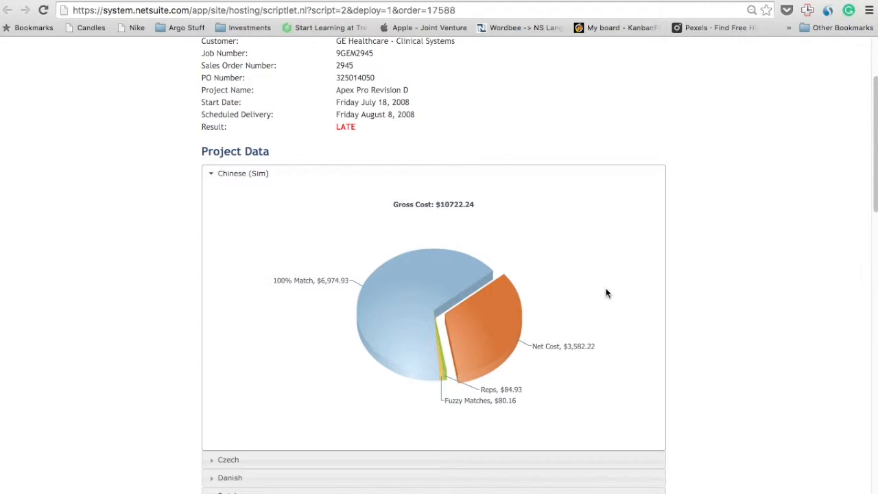
scroll(694, 273, "down", 10)
scroll(694, 273, "up", 10)
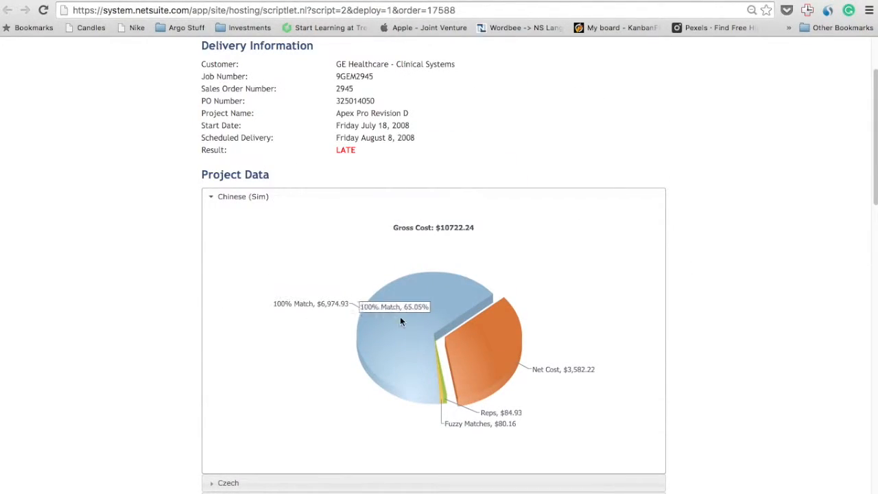
right_click(406, 320)
left_click(445, 341)
left_click_drag(369, 333, 468, 263)
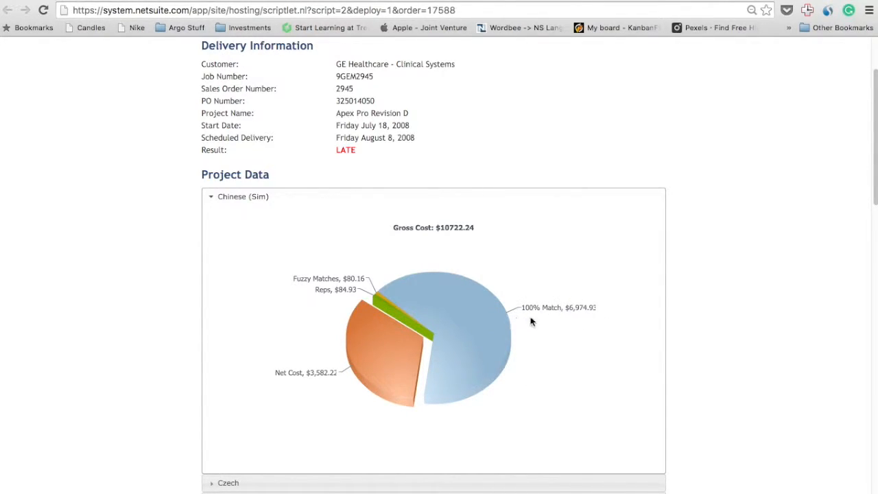
mouse_move(402, 356)
mouse_move(426, 306)
Expand the Czech section of Project Data to view its cost pie chart.
scroll(875, 186, "down", 1)
left_click_drag(875, 186, 876, 265)
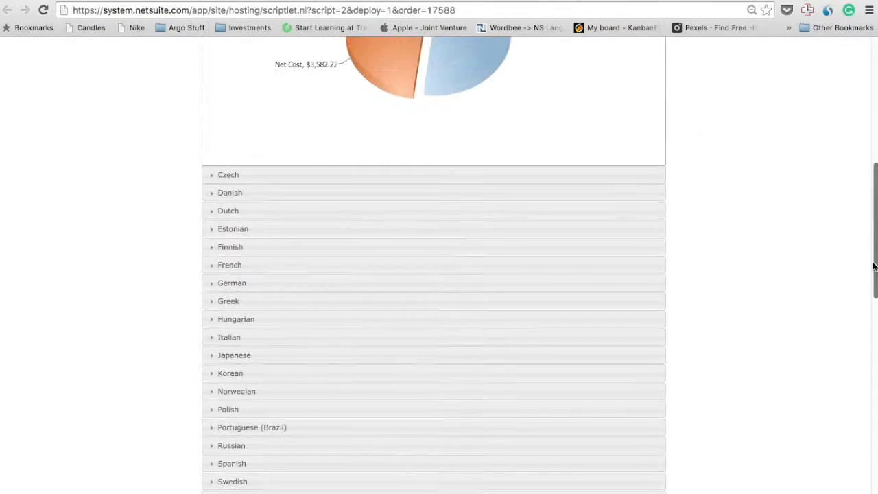
left_click(283, 182)
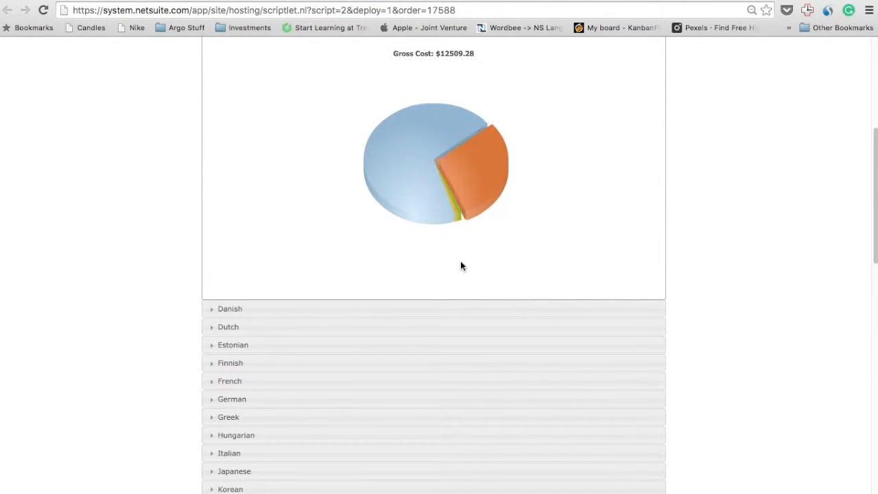
Expand the Net Cost section of Project Data and examine the Spanish bar in the language comparison chart.
scroll(429, 387, "down", 5)
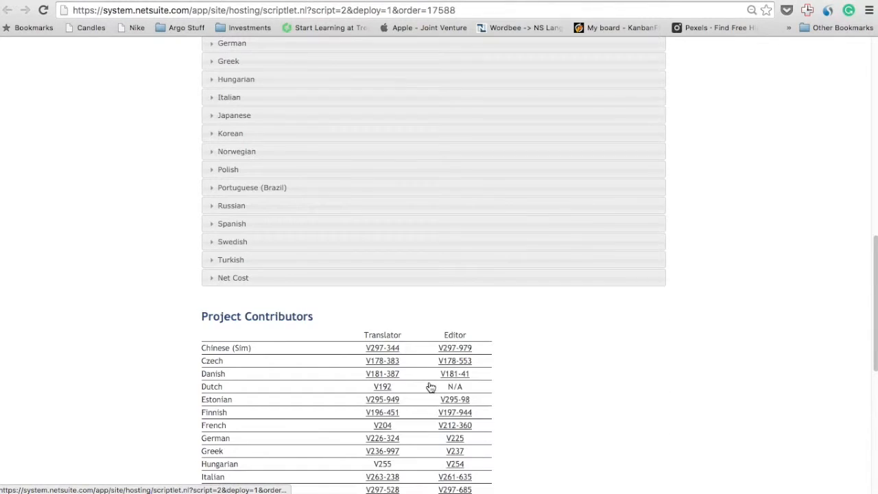
left_click(236, 280)
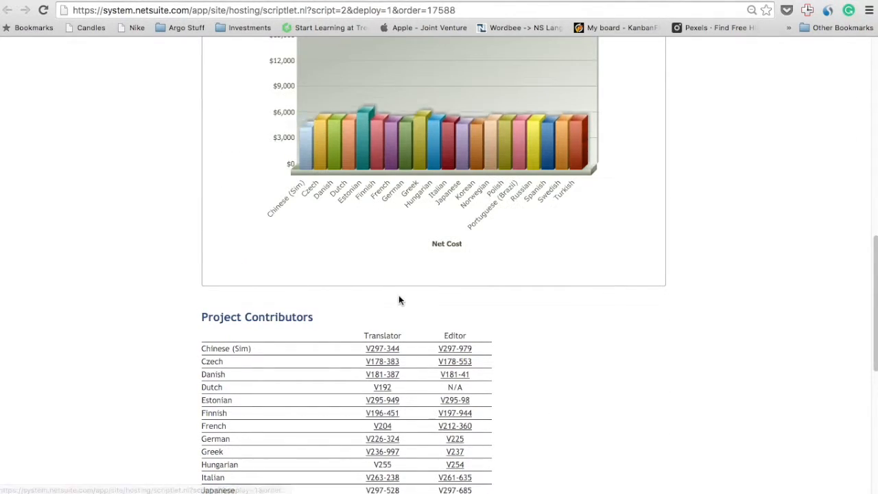
scroll(400, 299, "up", 2)
mouse_move(552, 237)
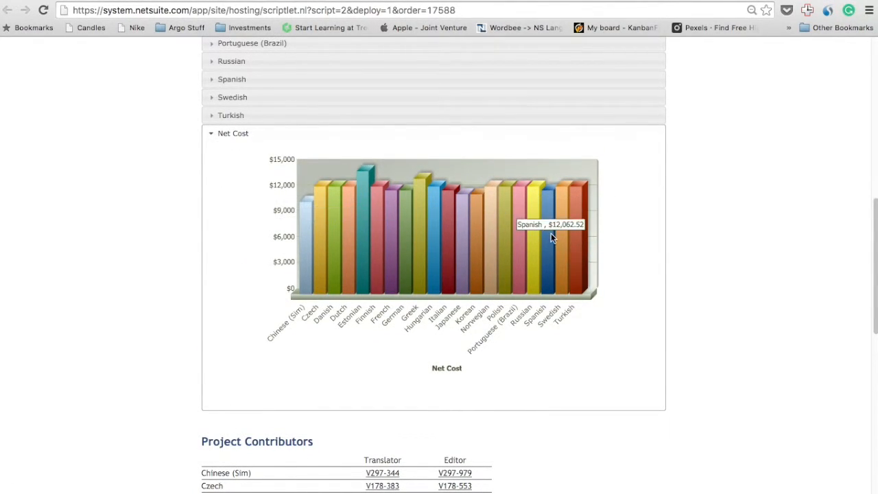
Examine the Project Contributors table and show the vendor details of the Italian translator.
scroll(420, 395, "down", 1)
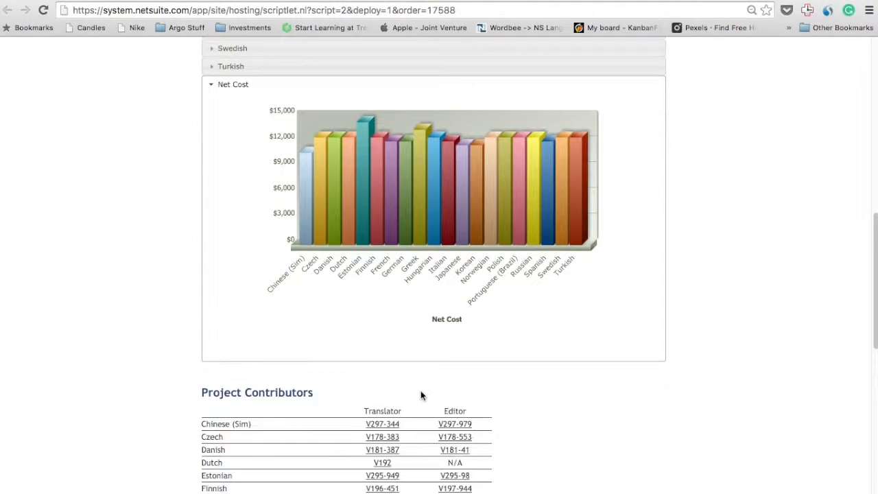
scroll(421, 395, "down", 2)
scroll(490, 398, "down", 1)
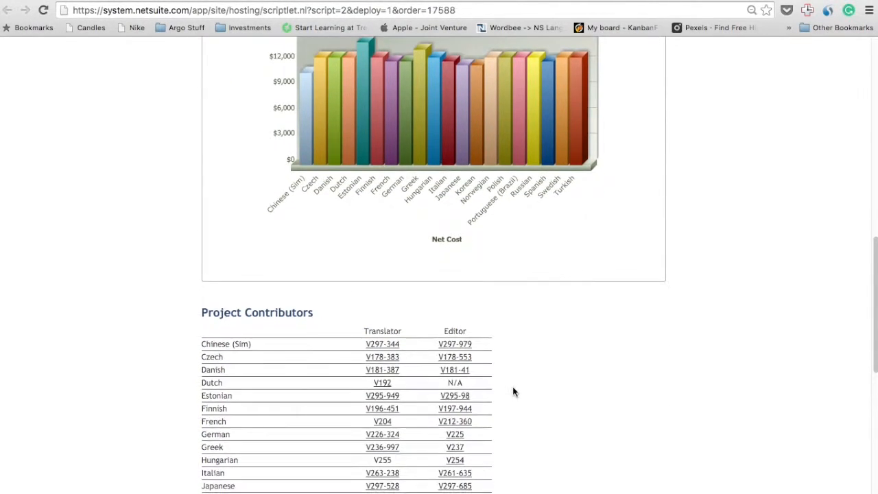
scroll(513, 392, "down", 3)
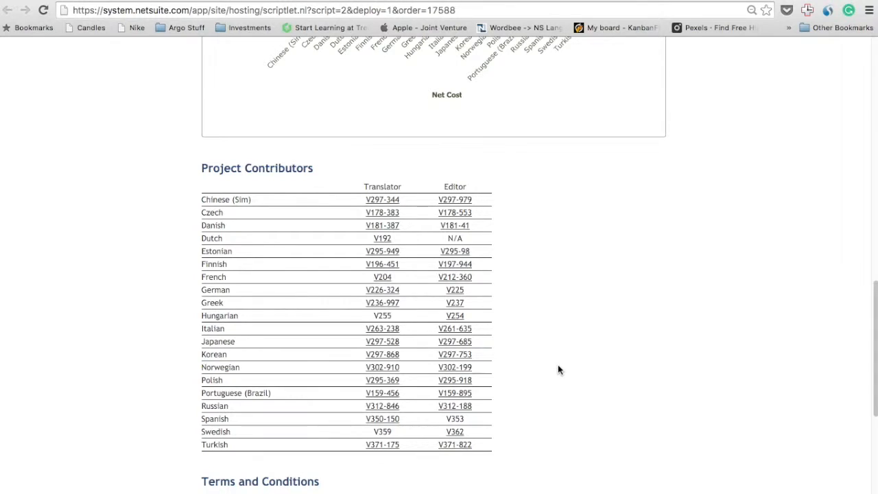
scroll(667, 440, "down", 1)
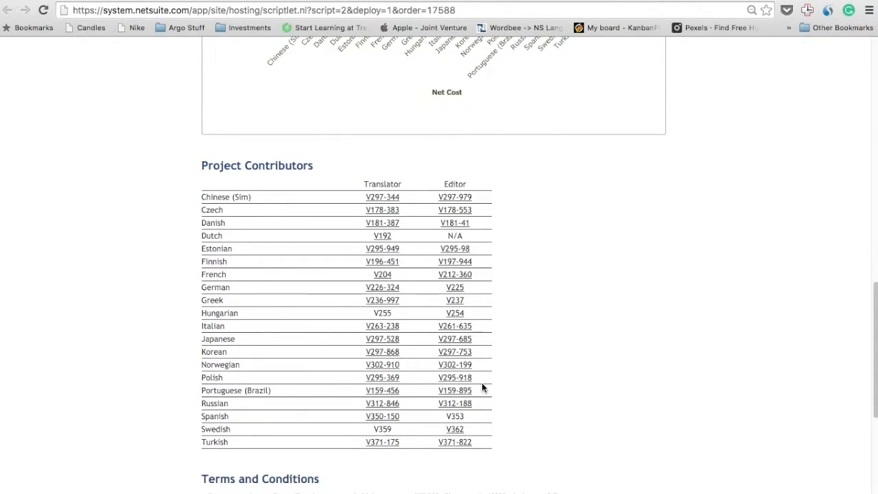
mouse_move(385, 328)
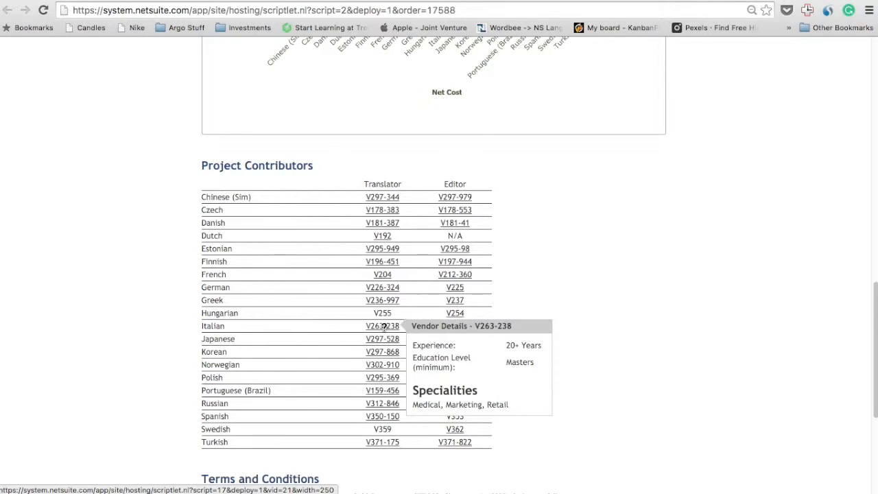
Read the report's Terms and Conditions and the Signed section.
scroll(687, 367, "down", 5)
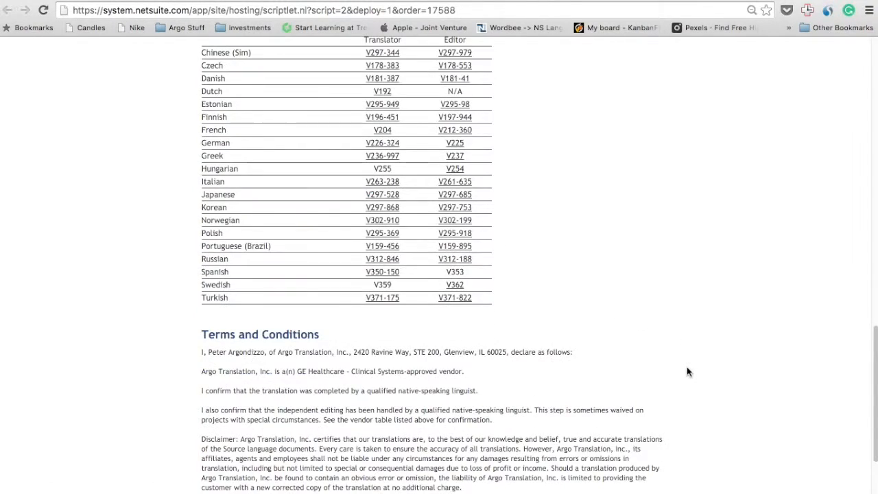
scroll(689, 372, "down", 1)
scroll(431, 405, "down", 1)
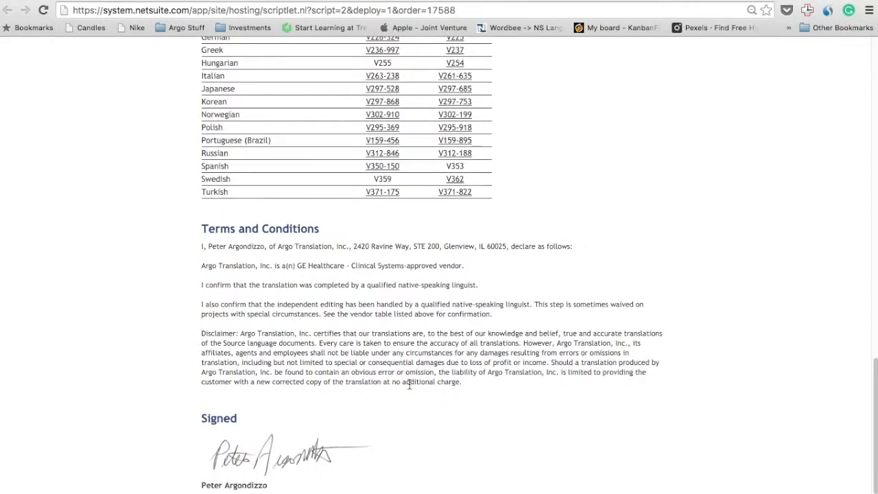
scroll(565, 364, "up", 3)
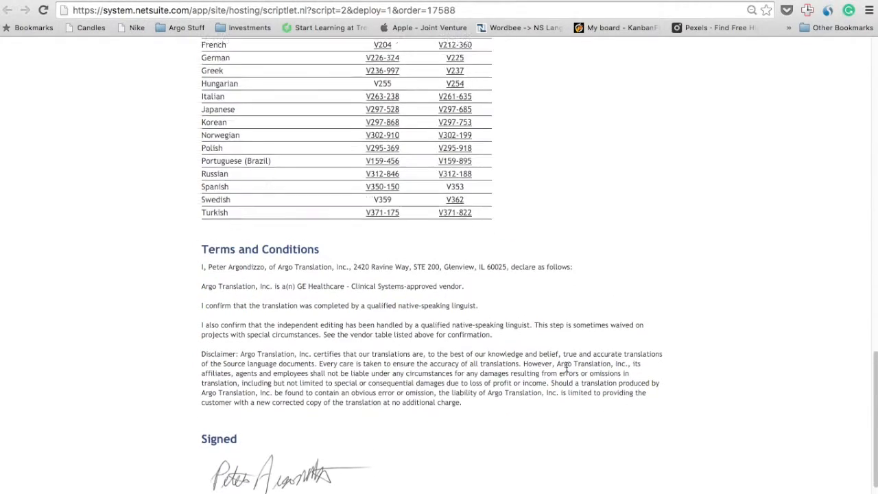
Review the report's delivery information, return to the sales orders list and go back to the customer center home page.
scroll(567, 368, "up", 15)
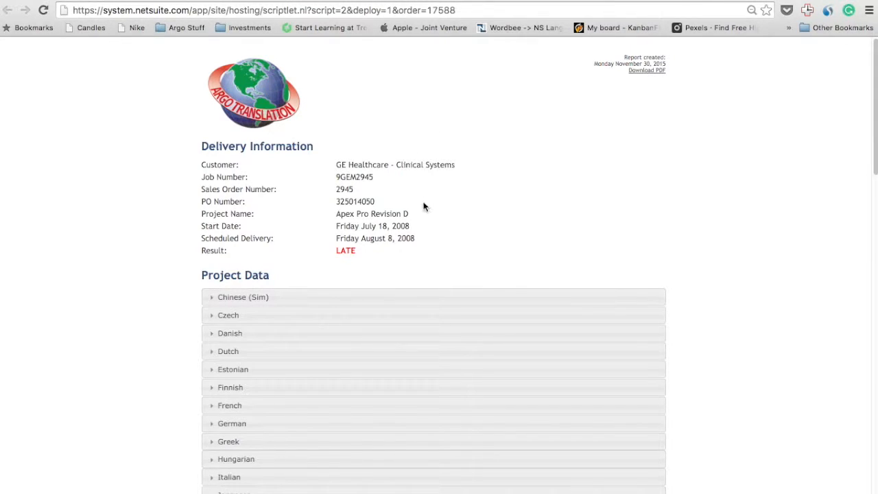
scroll(424, 206, "down", 3)
scroll(423, 206, "up", 3)
left_click(133, 1)
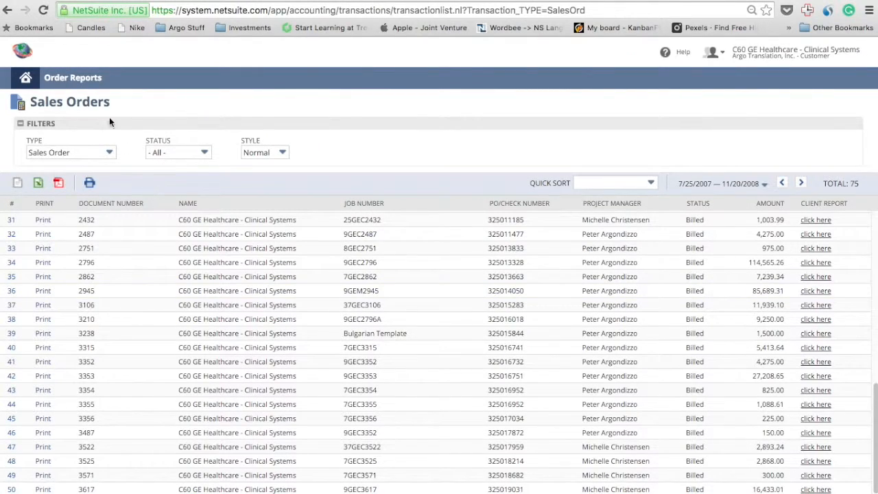
left_click(26, 81)
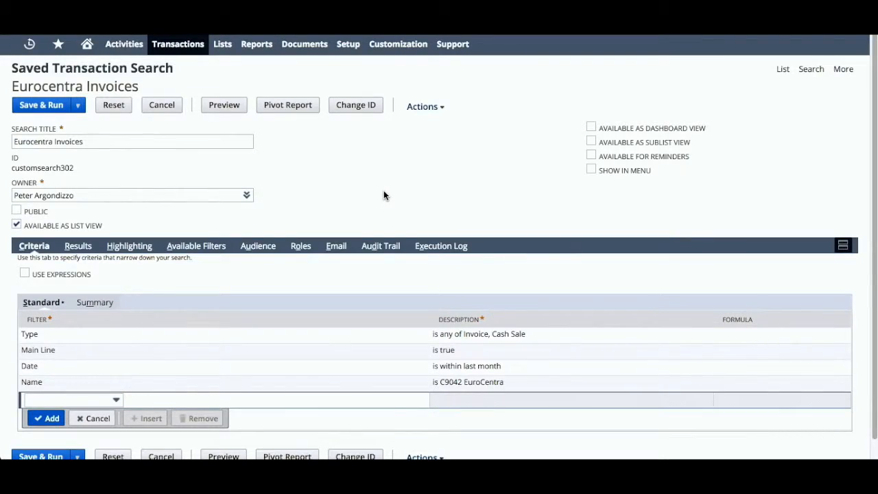
Examine the filter criteria of the Eurocentra Invoices saved transaction search.
scroll(153, 173, "down", 1)
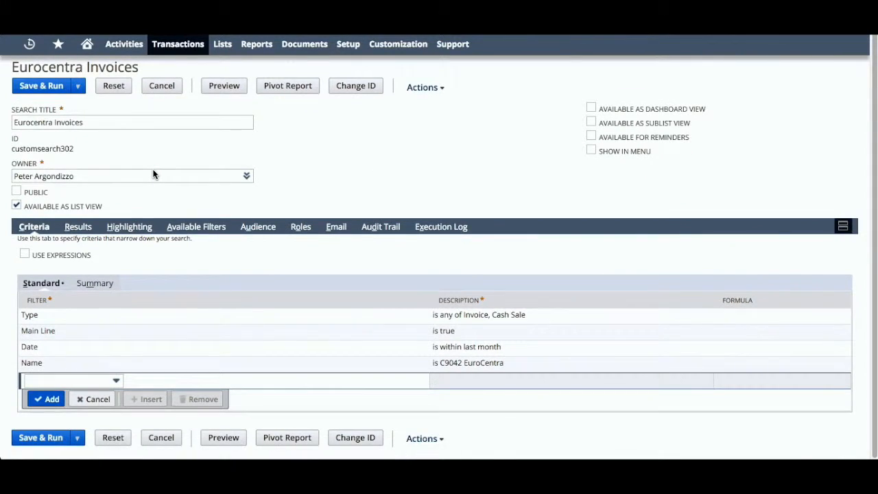
scroll(153, 173, "up", 1)
scroll(153, 173, "down", 1)
scroll(153, 173, "up", 1)
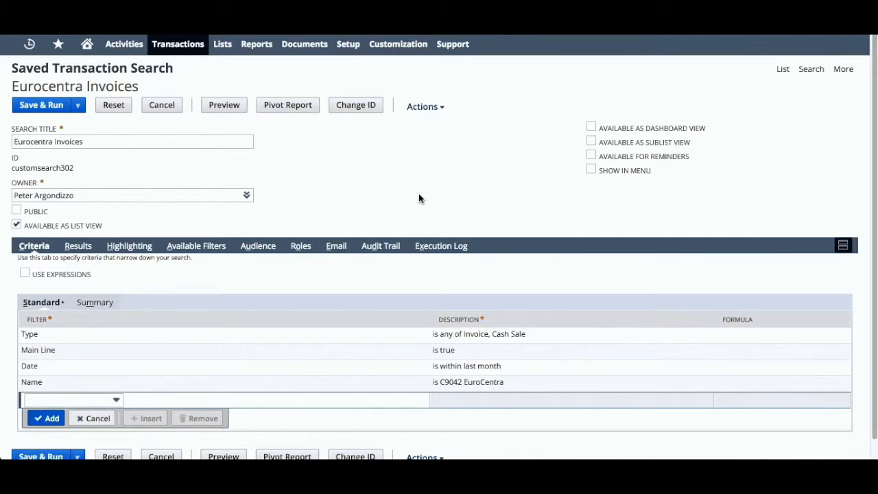
scroll(420, 199, "down", 1)
scroll(420, 198, "up", 1)
scroll(239, 176, "down", 1)
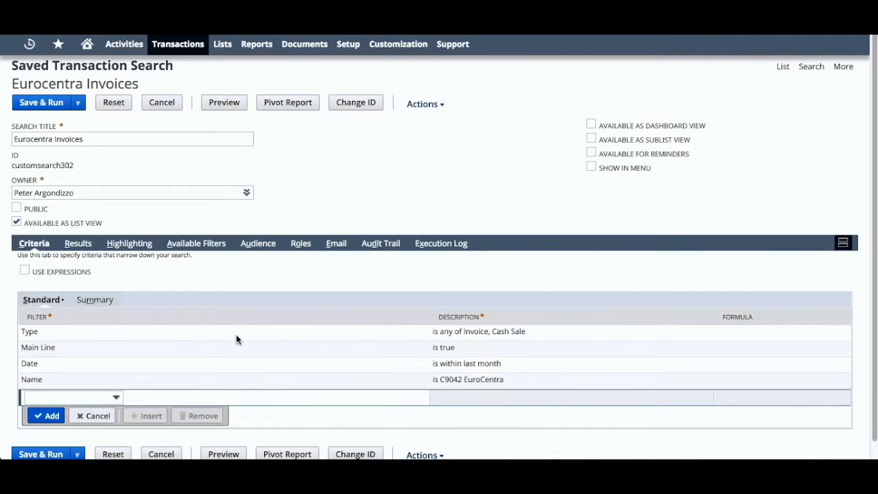
Examine the result columns and sort settings of the Eurocentra Invoices saved search.
left_click(77, 244)
scroll(80, 247, "down", 5)
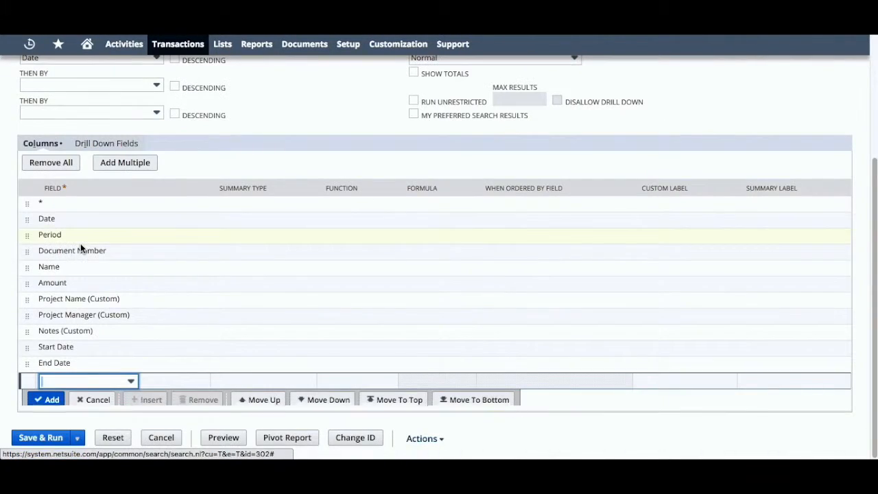
scroll(197, 293, "up", 2)
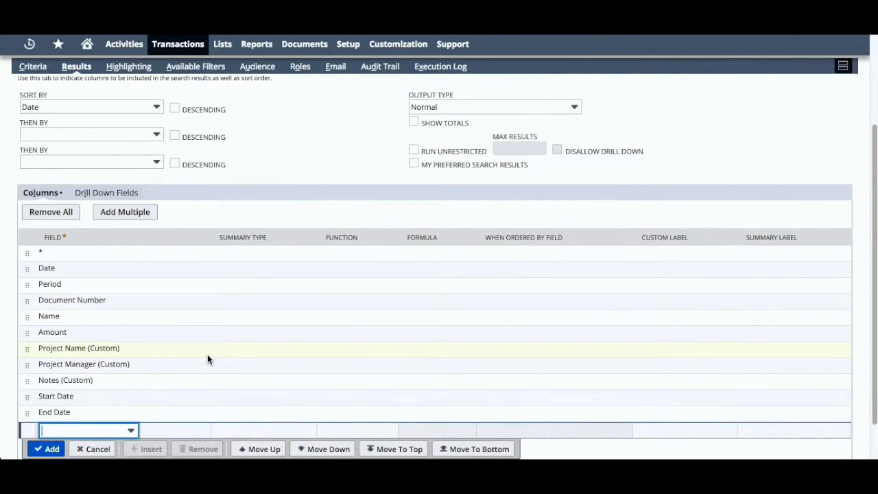
scroll(149, 372, "down", 1)
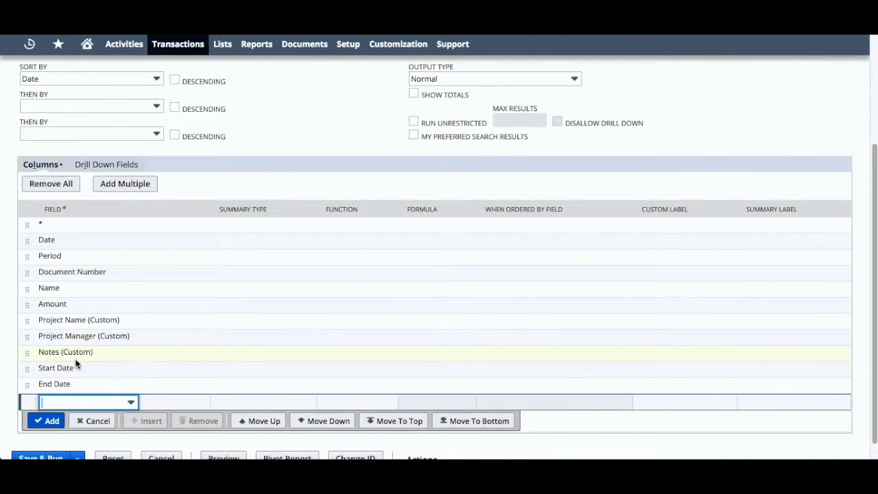
scroll(124, 364, "down", 1)
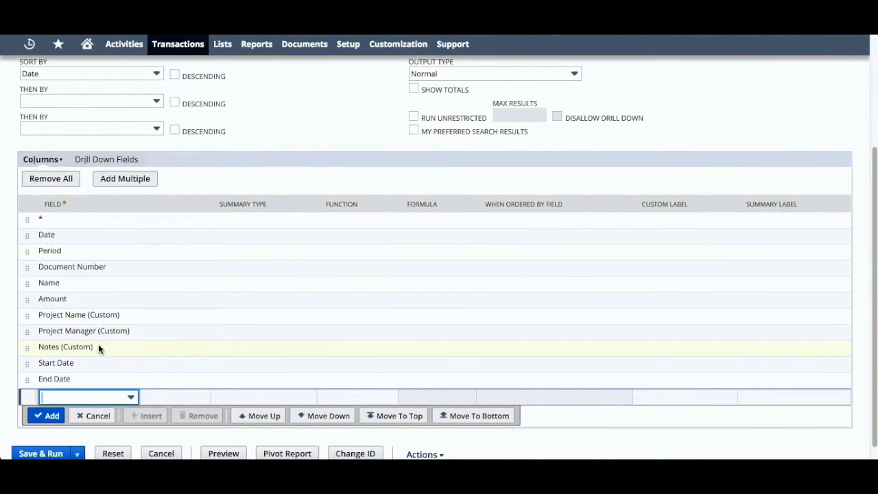
scroll(202, 360, "up", 1)
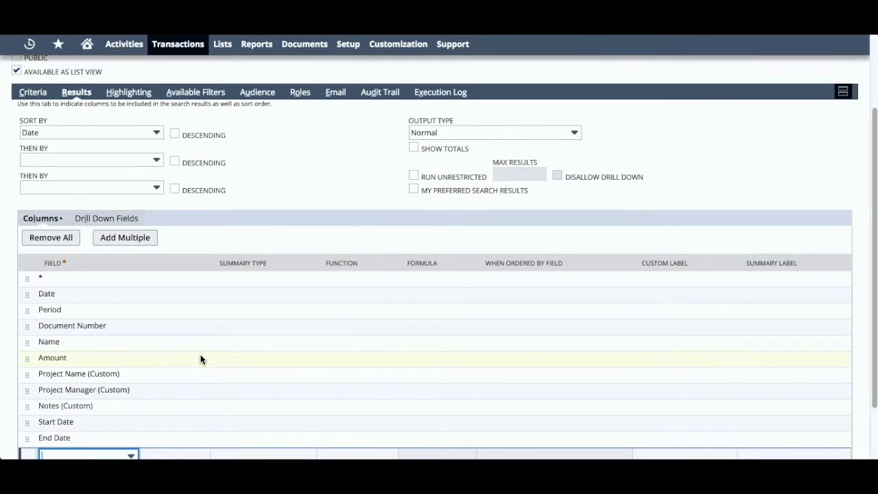
scroll(201, 360, "up", 3)
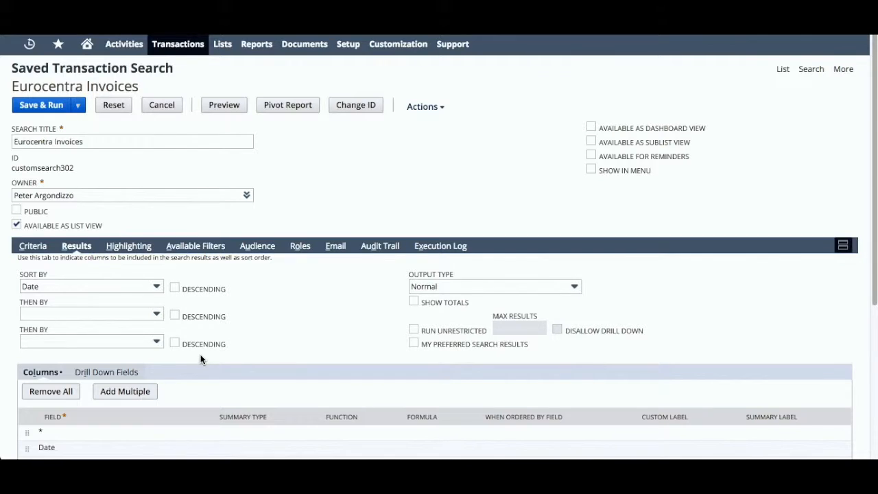
Examine the saved search's email settings, including its specific recipients and its sending schedule.
left_click(336, 246)
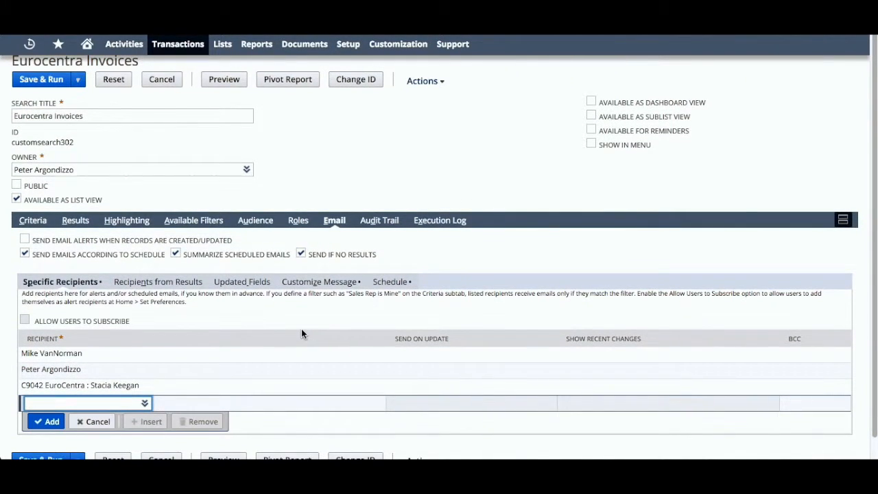
left_click(385, 281)
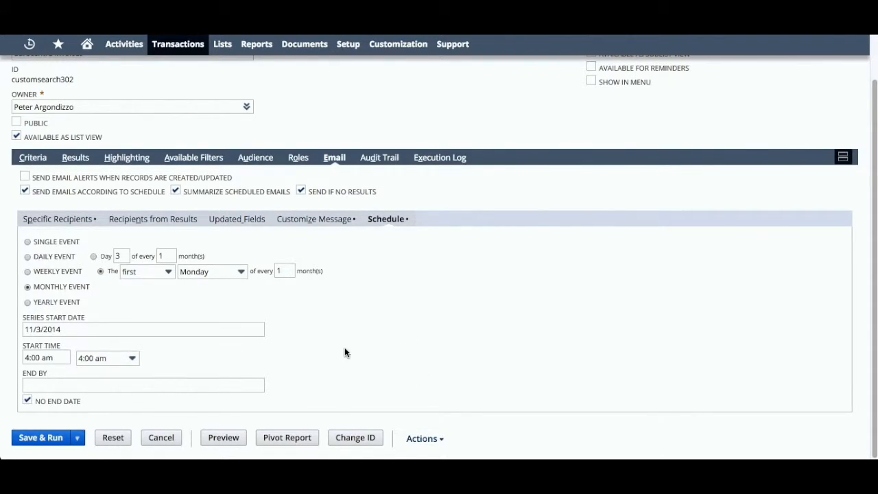
scroll(525, 389, "up", 1)
scroll(525, 389, "up", 1)
scroll(525, 388, "up", 1)
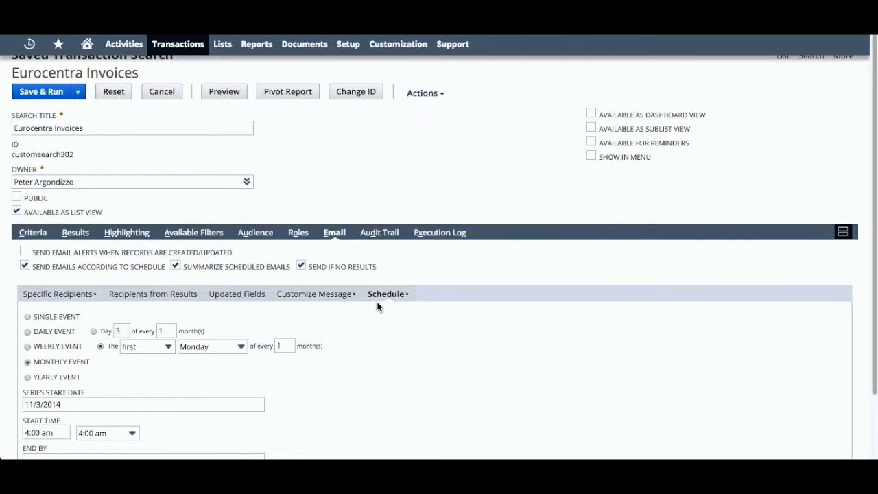
scroll(377, 306, "down", 1)
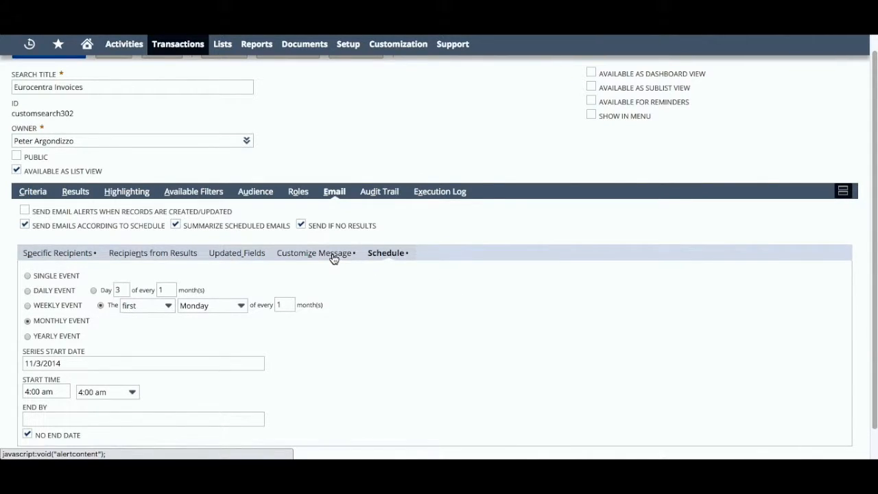
Save and run the Eurocentra Invoices search and look through the listed invoices.
scroll(391, 303, "up", 1)
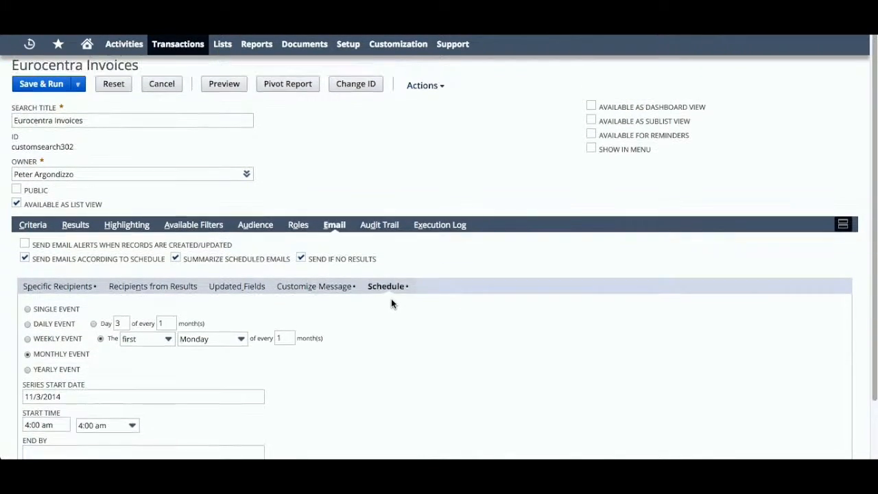
scroll(391, 304, "up", 1)
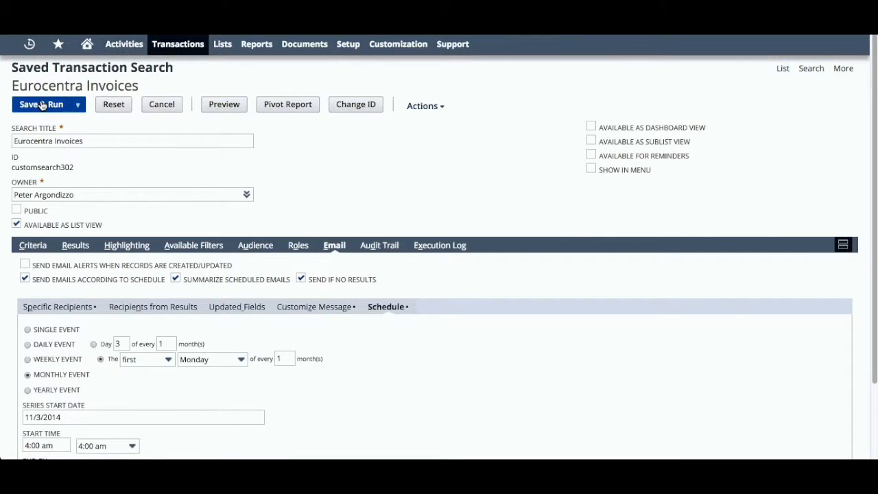
mouse_move(79, 107)
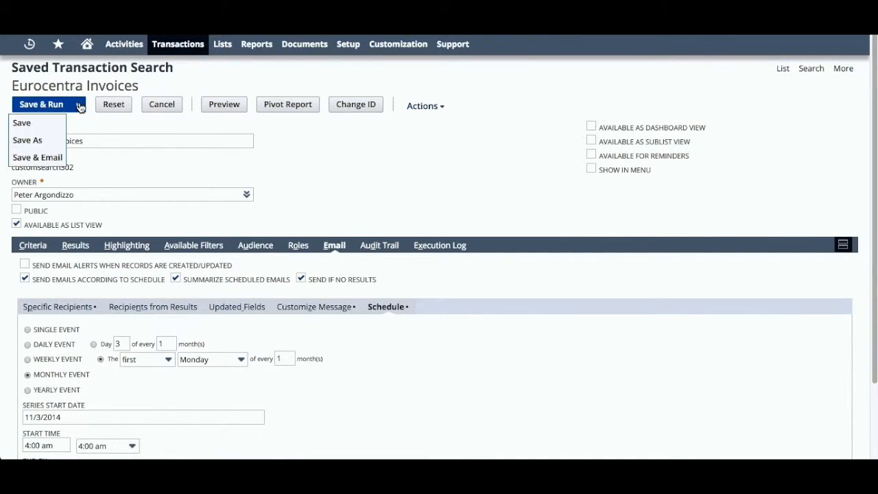
left_click(52, 108)
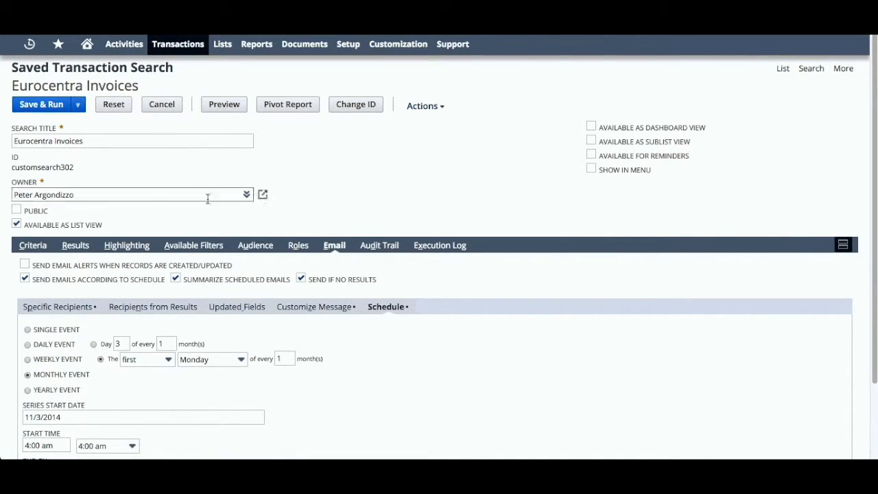
scroll(273, 286, "down", 1)
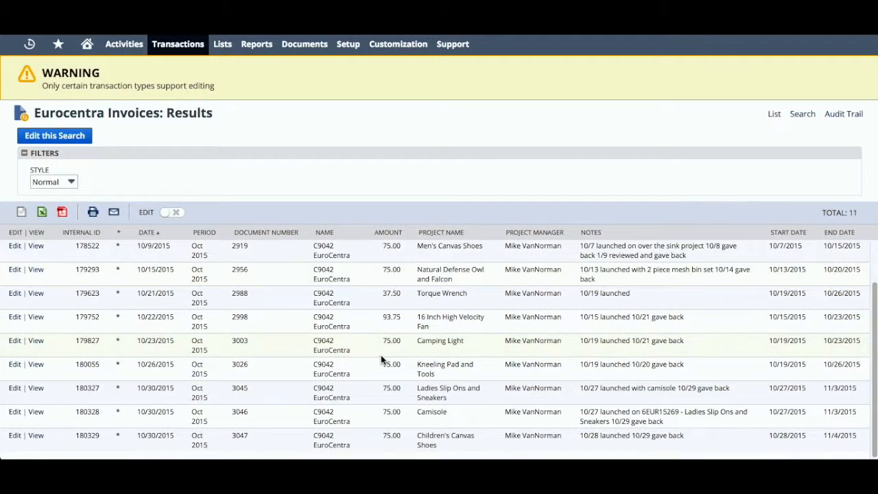
scroll(422, 298, "up", 1)
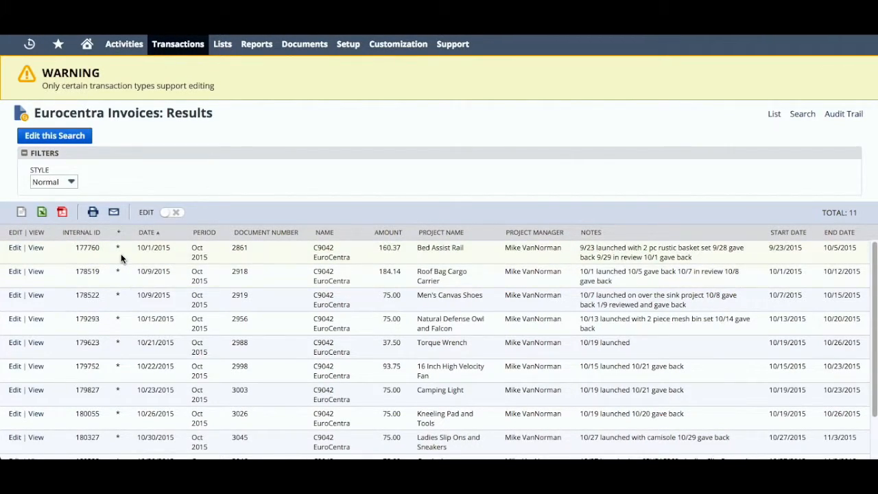
Email the invoice search results to the employee recipient, with the results sent within the message.
left_click(114, 213)
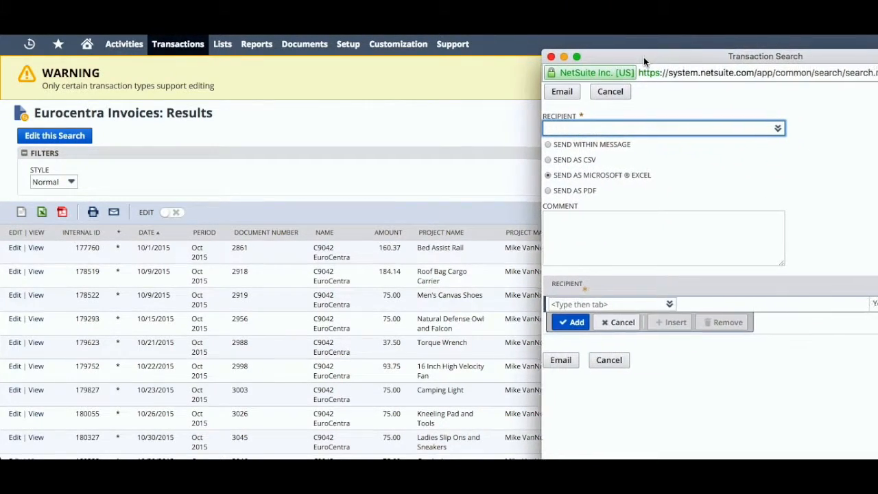
type("peter ar")
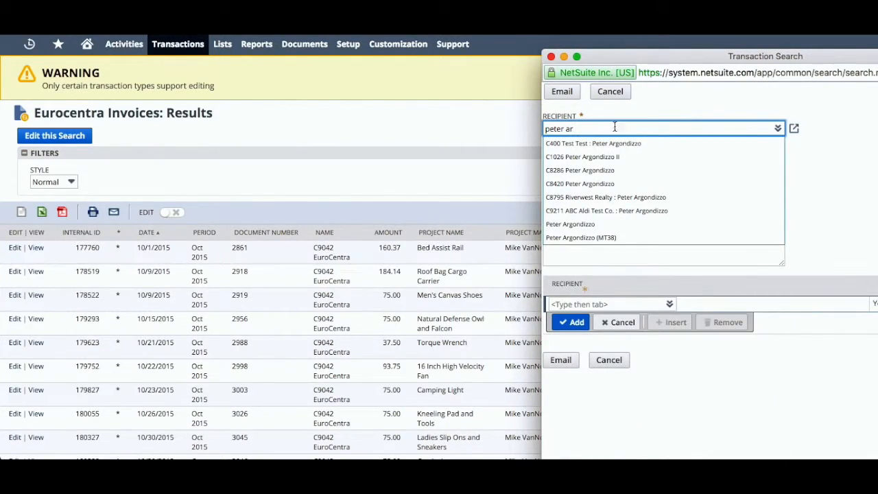
left_click(598, 225)
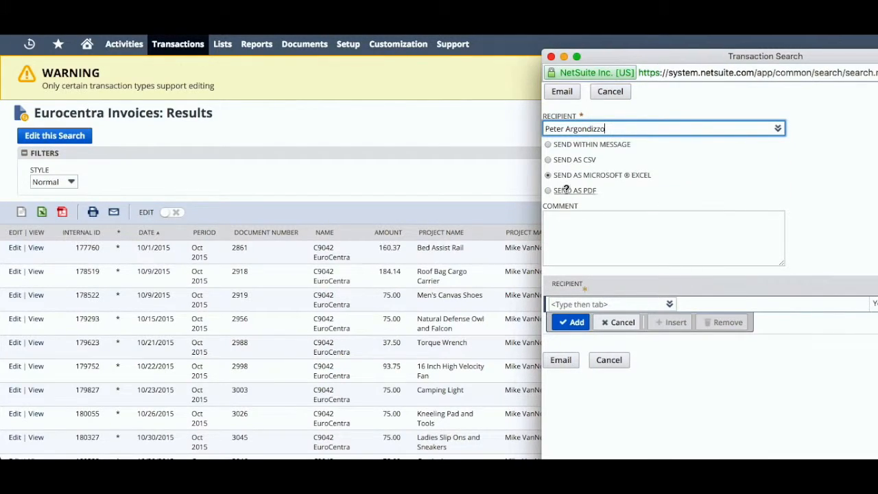
left_click(549, 145)
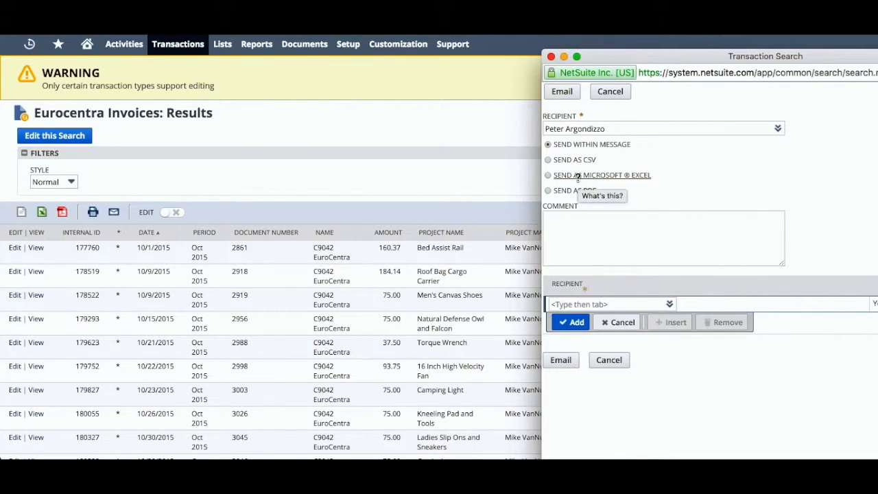
left_click(563, 92)
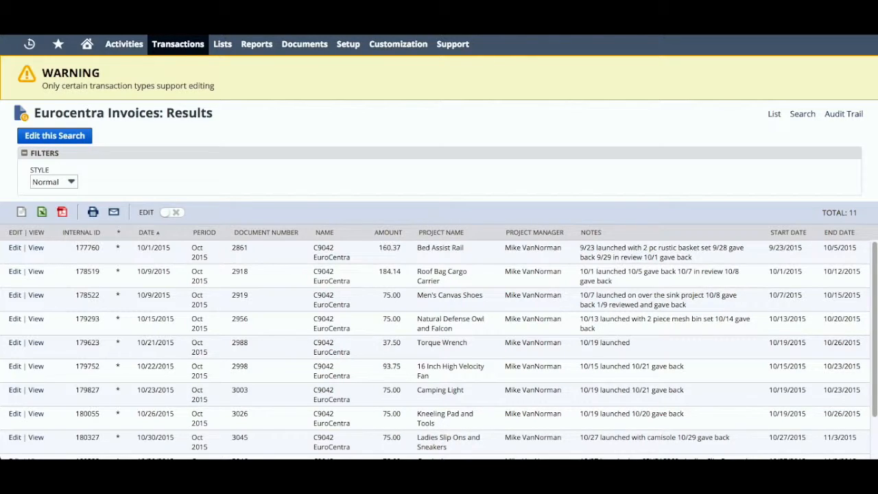
Review the received Search Results email in Outlook, then minimize it and return to the Eurocentra Invoices results.
left_click_drag(877, 37, 259, 68)
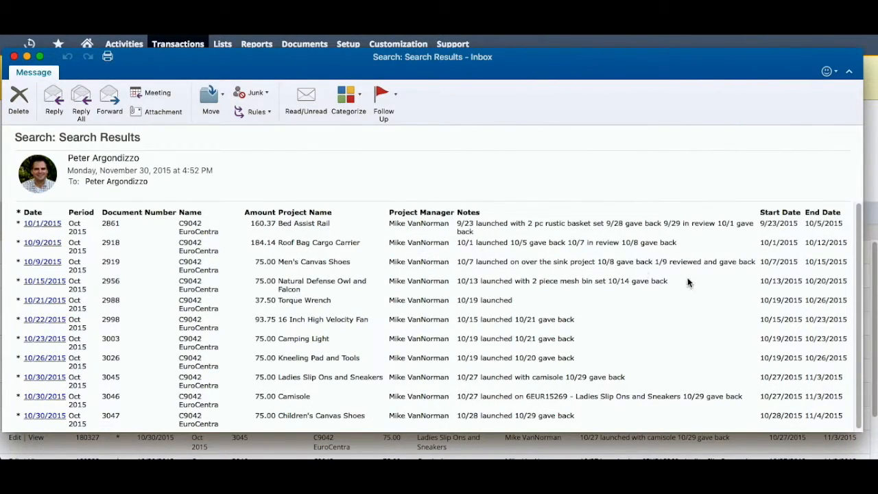
scroll(466, 319, "down", 1)
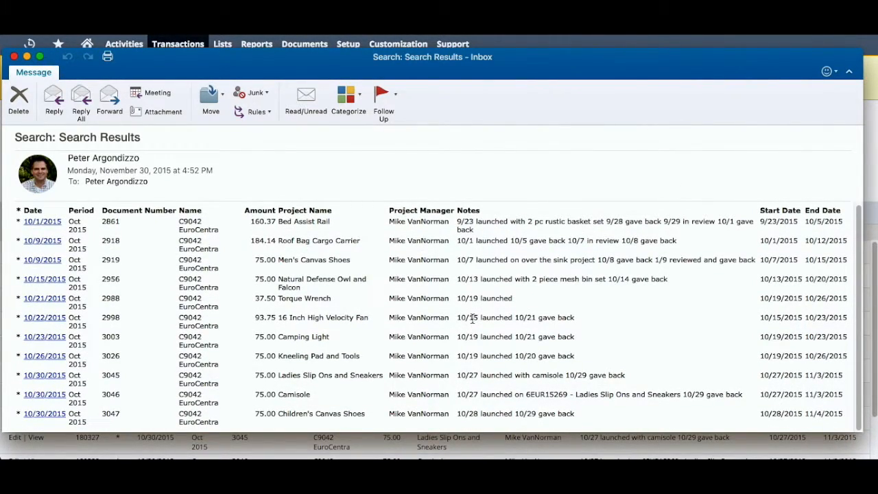
scroll(473, 319, "up", 1)
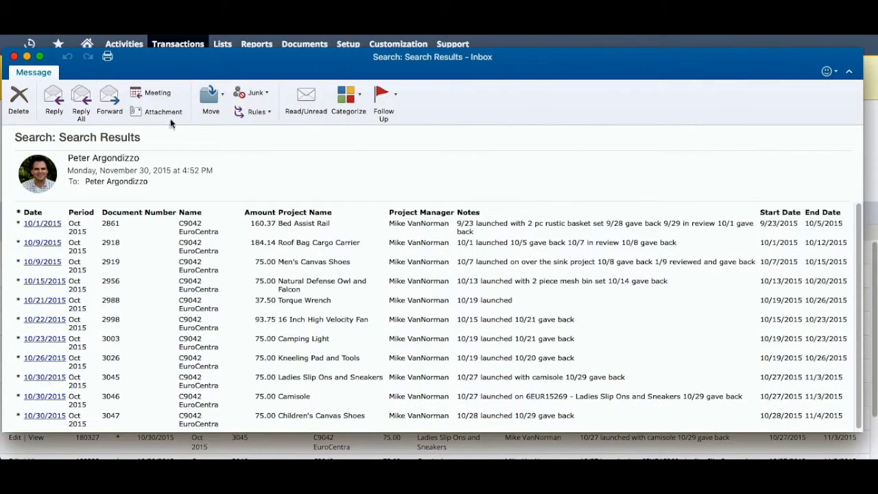
left_click(26, 57)
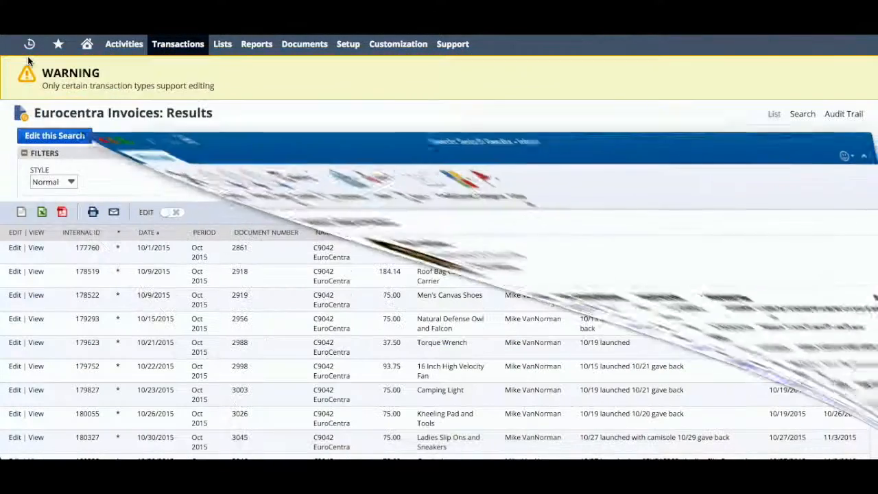
scroll(381, 287, "up", 2)
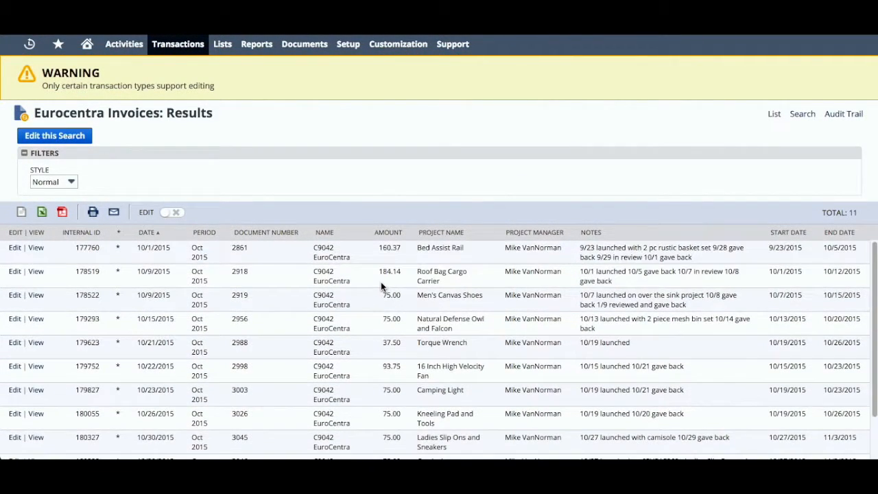